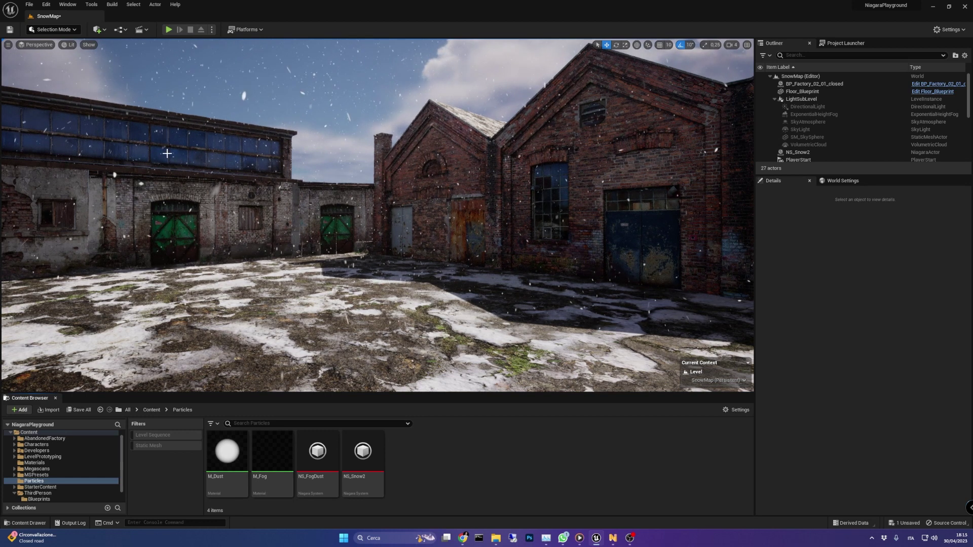
- After a quick play test, create Niagara system NS_Snow3 in Particles from the Blowing Particles template
left_click(168, 30)
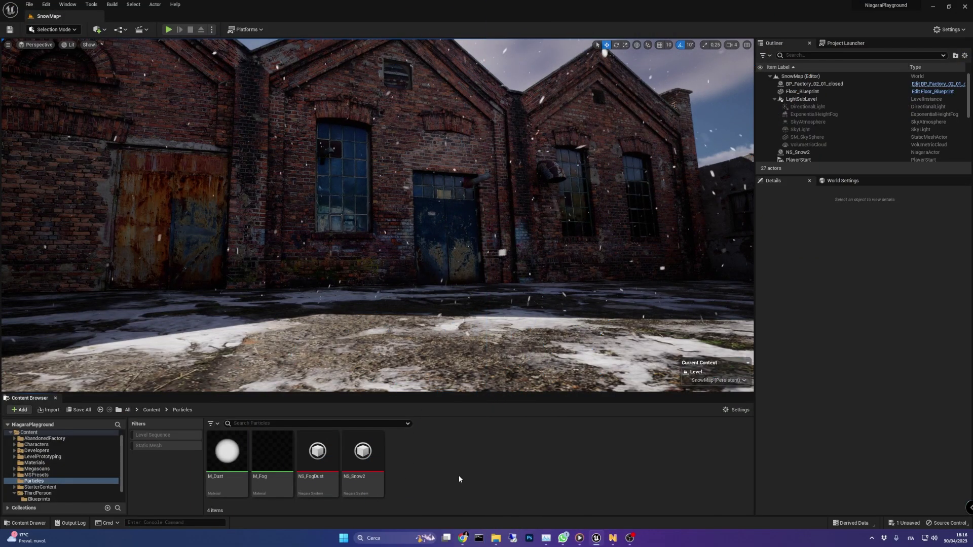
right_click(432, 464)
left_click(473, 301)
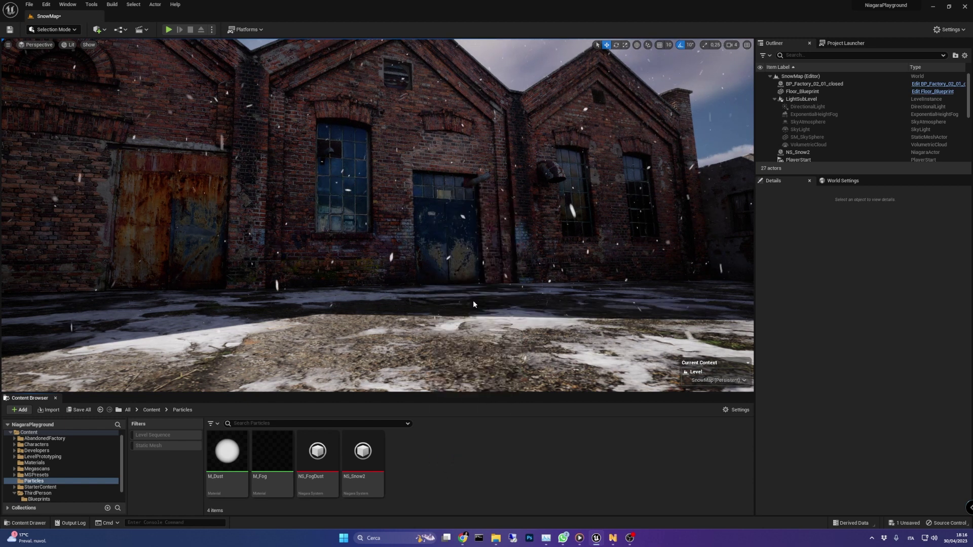
left_click(480, 376)
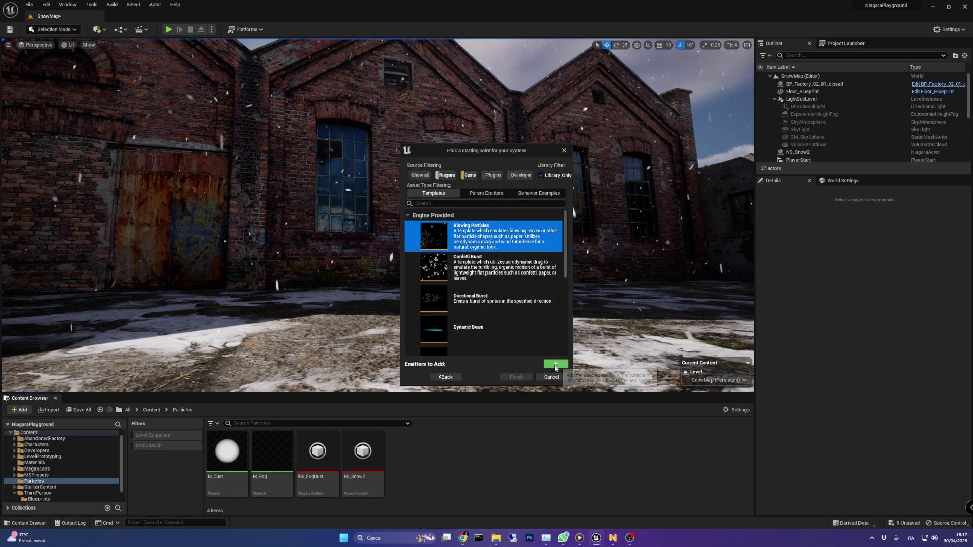
left_click(516, 377)
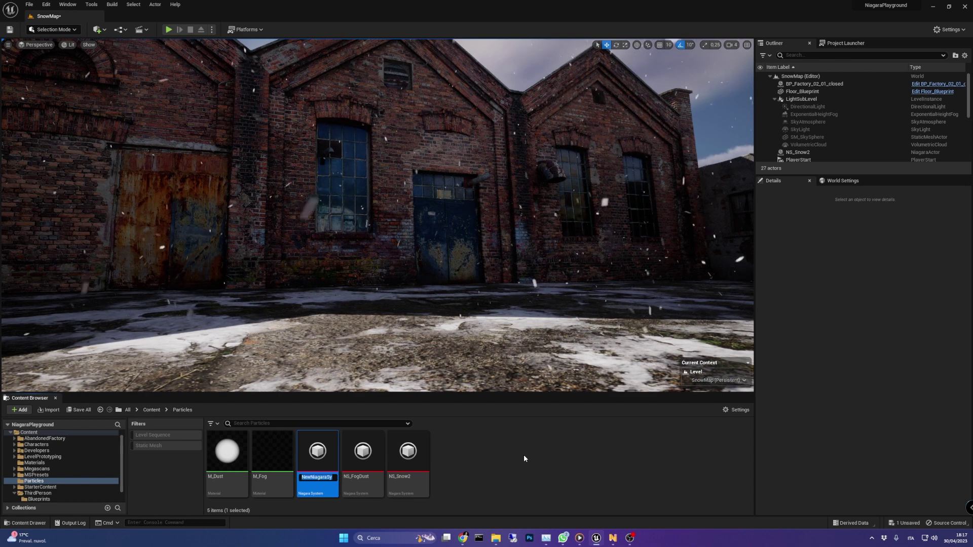
type("NS_")
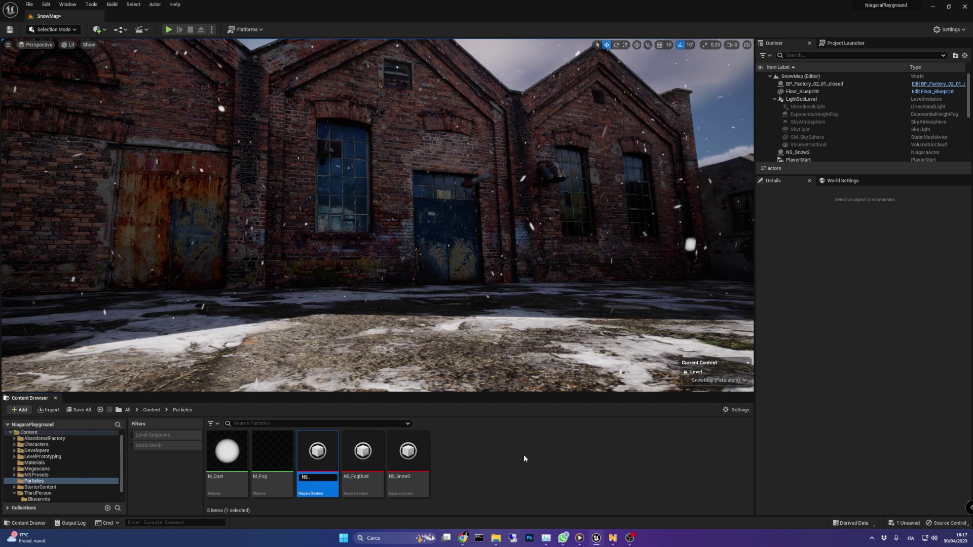
type("Snow3")
key("Return")
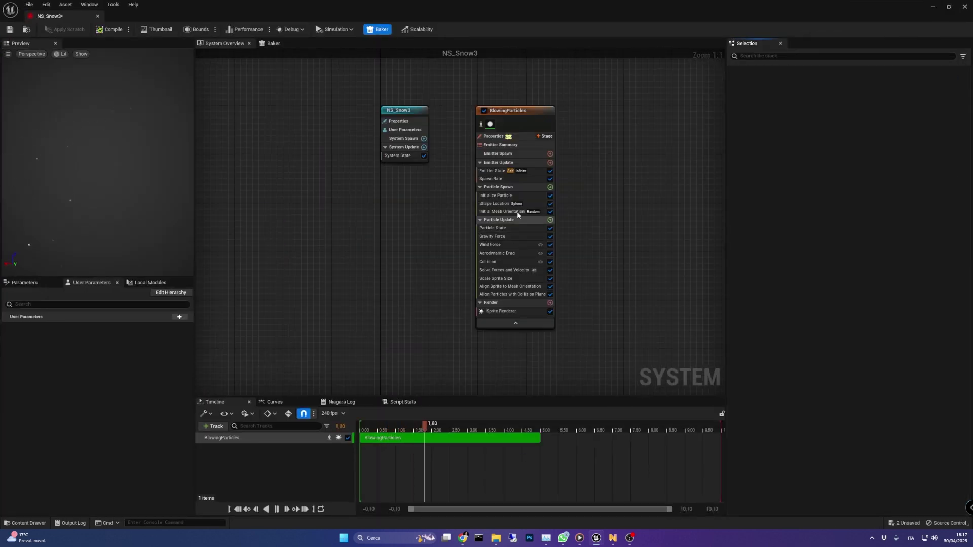
- Enable Local Space on the BlowingParticles emitter, keeping GPUCompute Sim and fixed ±1000 bounds
left_click(530, 171)
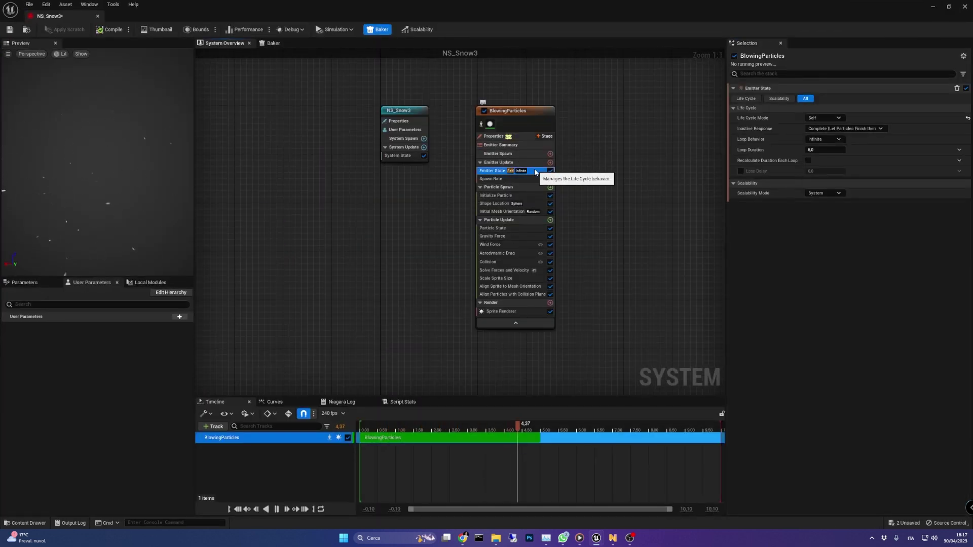
left_click(527, 136)
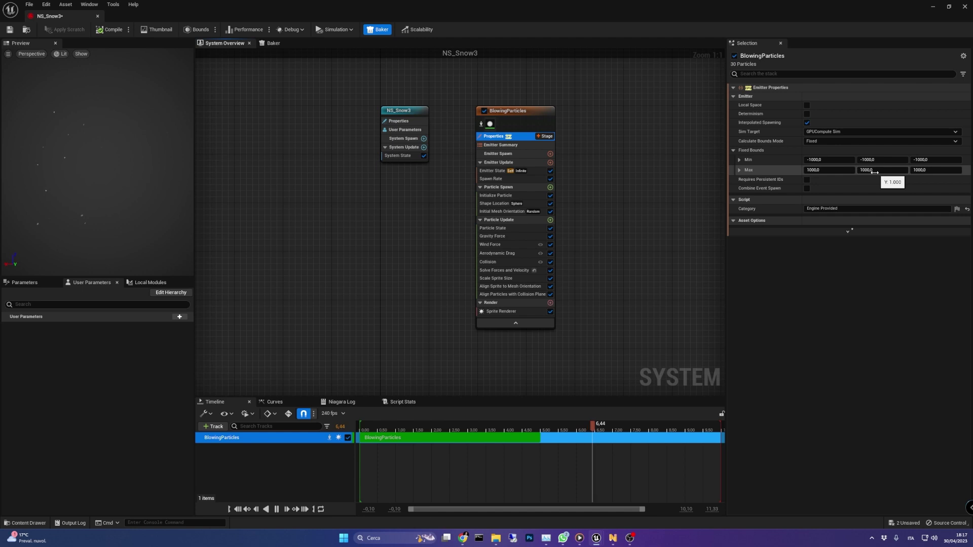
left_click(807, 105)
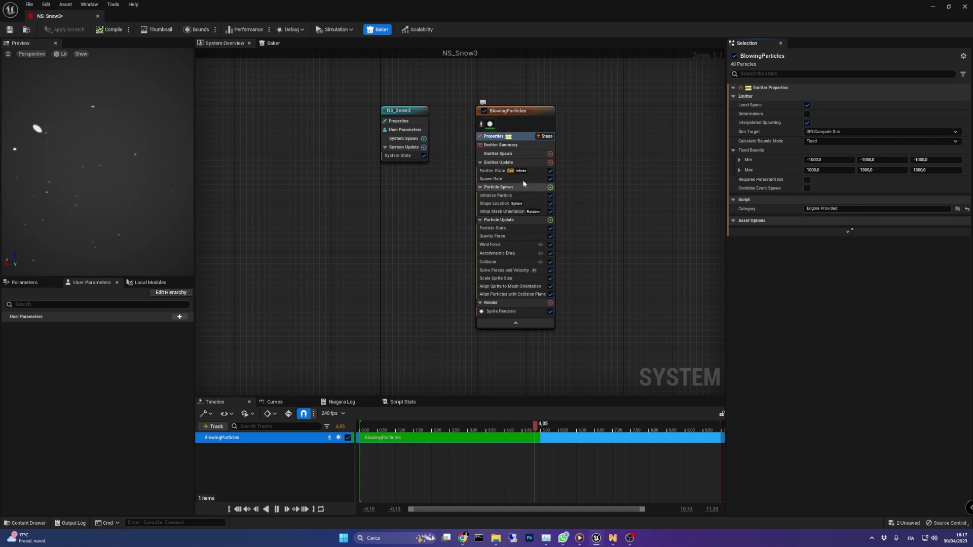
- Set the emitter's Spawn Rate to 500 and orbit the preview to view the snow
left_click(494, 179)
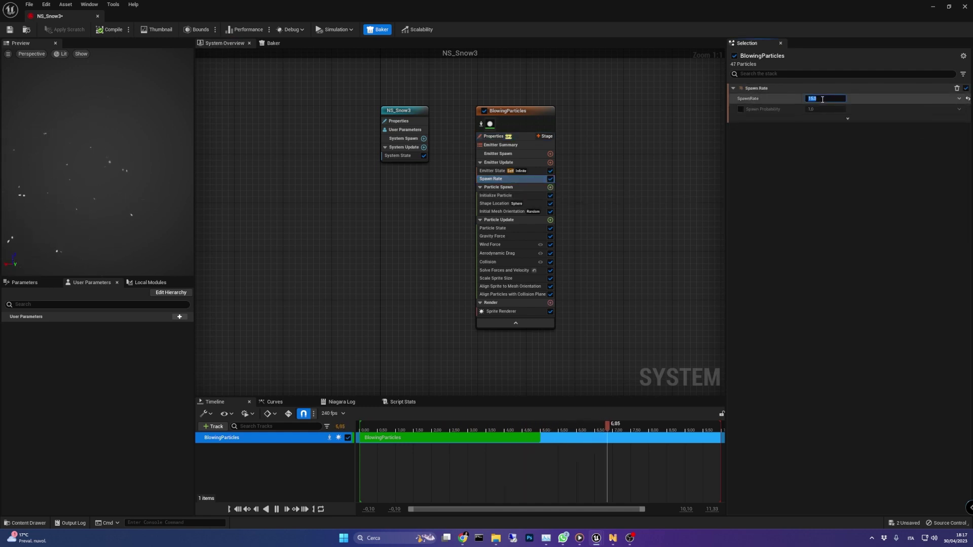
key("Return")
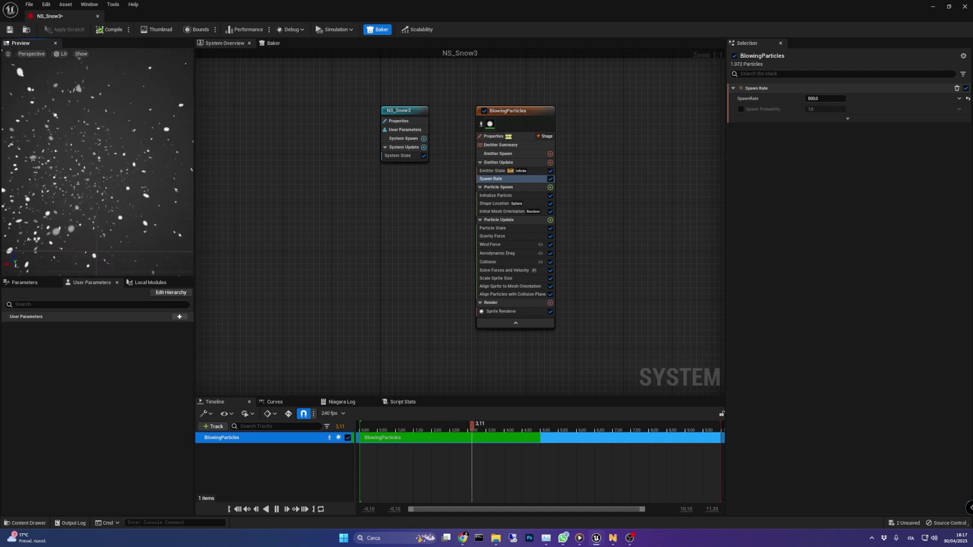
left_click_drag(110, 161, 145, 177)
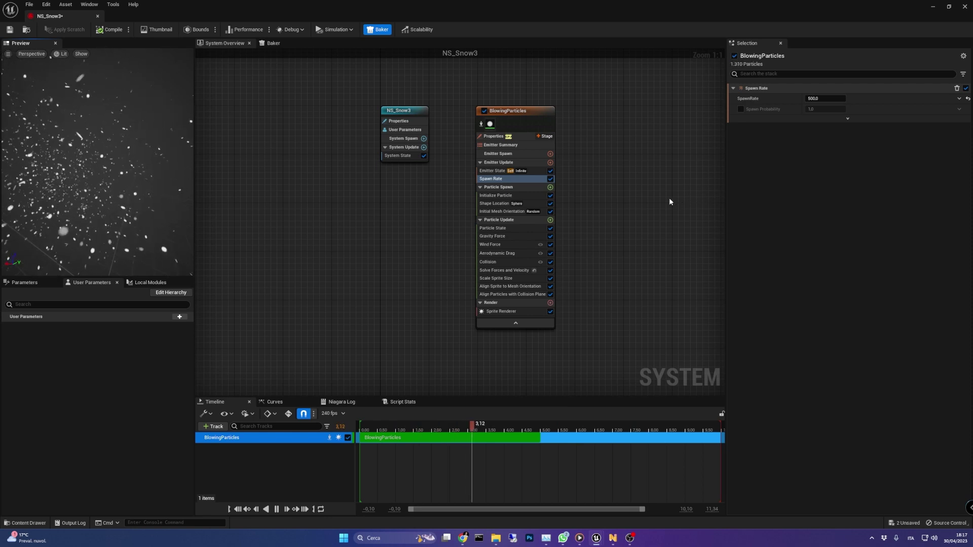
- In Initialize Particle, use Random Non-Uniform sprite size with Min 1.5 × 0.5 and Max X 2
left_click(529, 197)
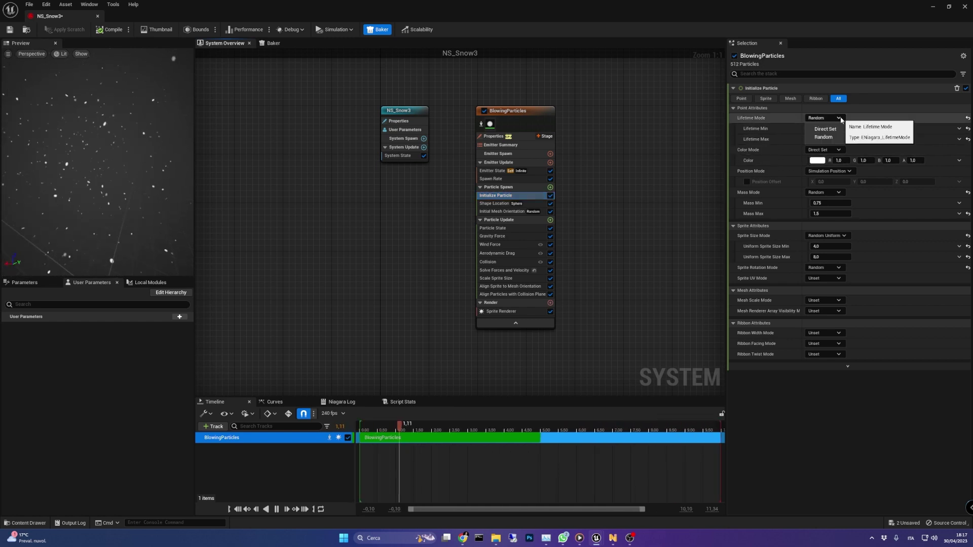
left_click(844, 236)
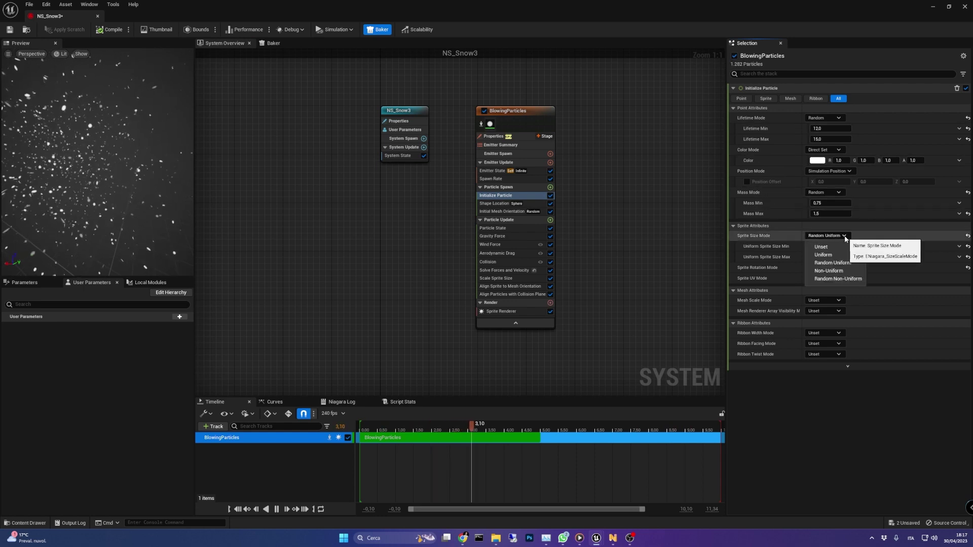
left_click(836, 280)
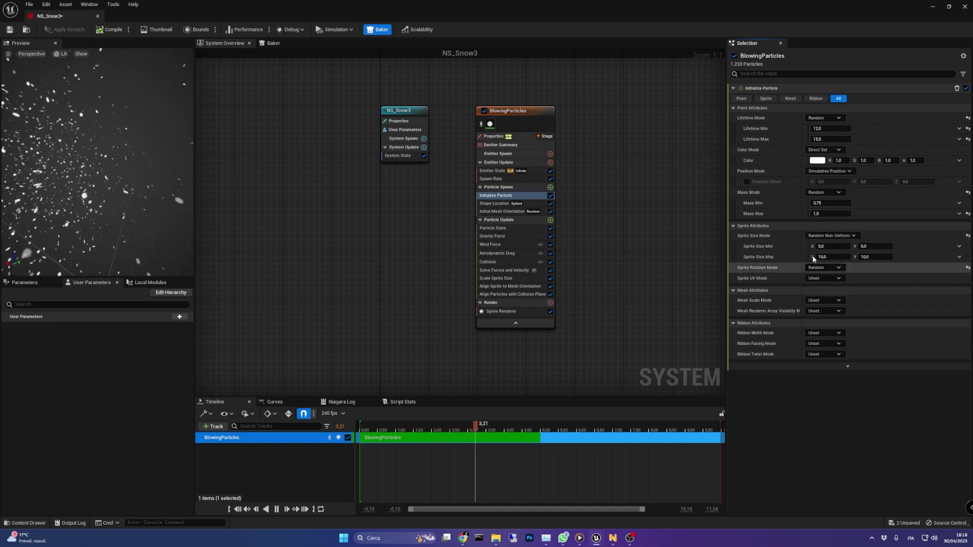
left_click(831, 247)
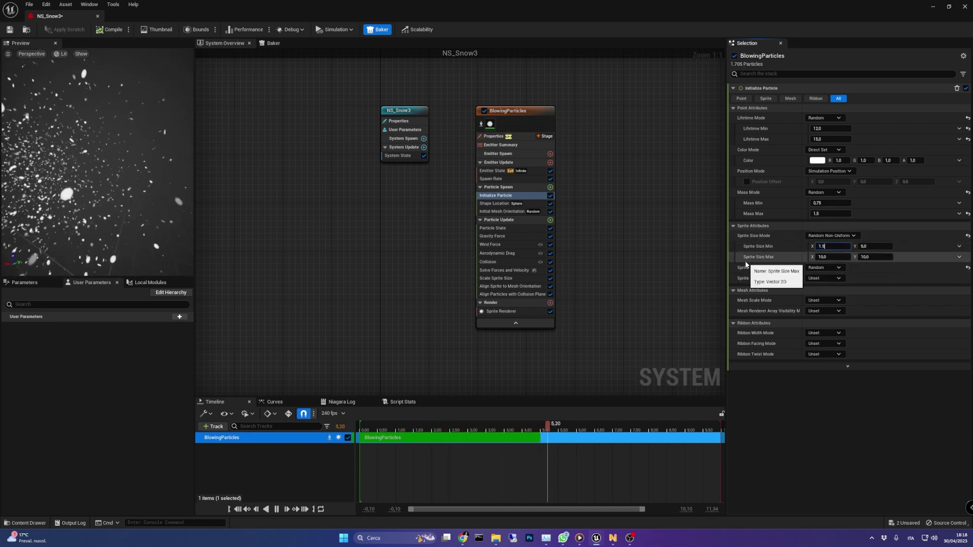
type("1.5")
key("Tab")
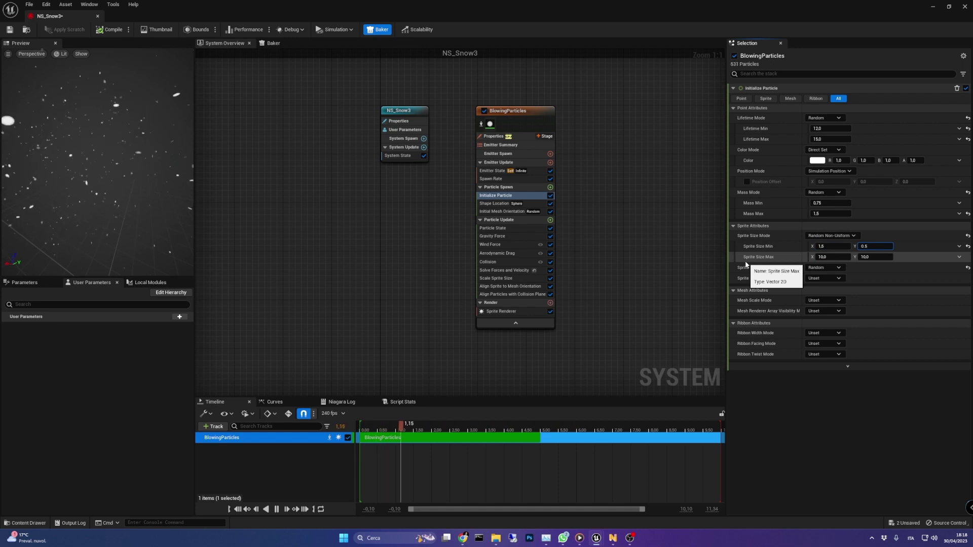
key("Tab")
type("2")
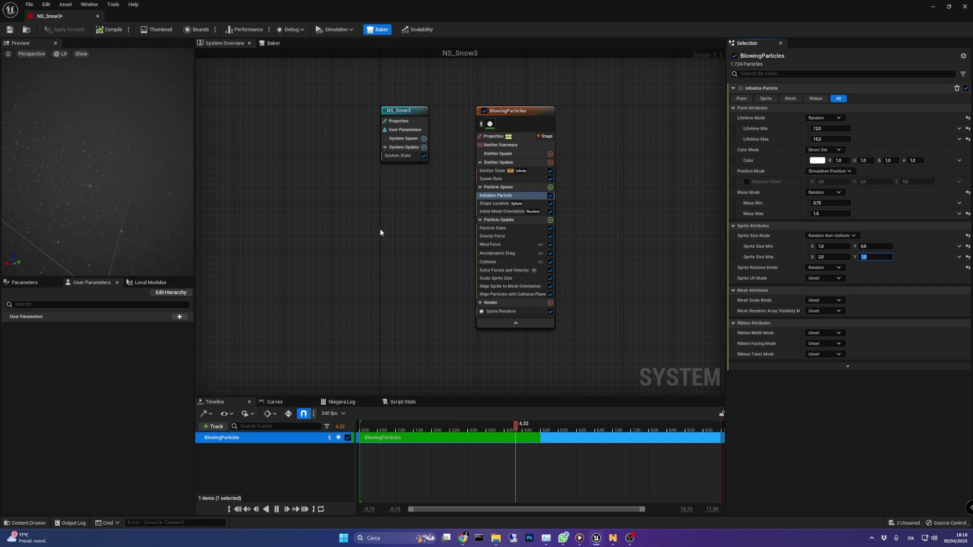
- Switch Shape Location to a Box / Plane and size the box 1000 × 1000 × 50
left_click(494, 203)
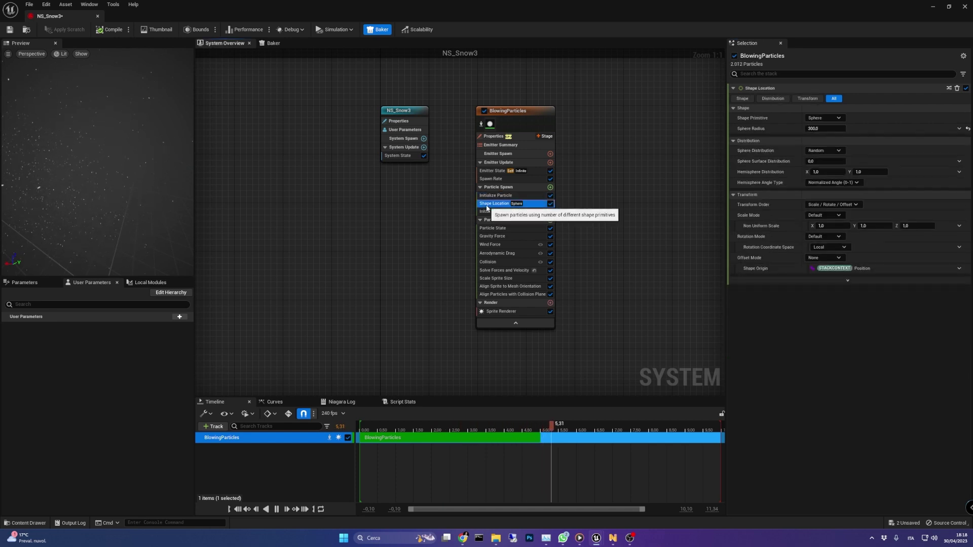
left_click(829, 118)
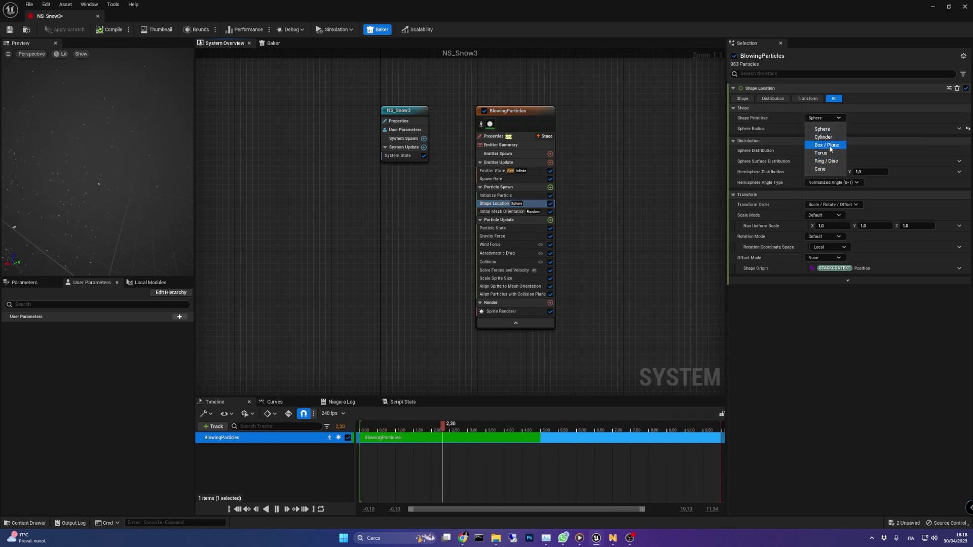
left_click(830, 146)
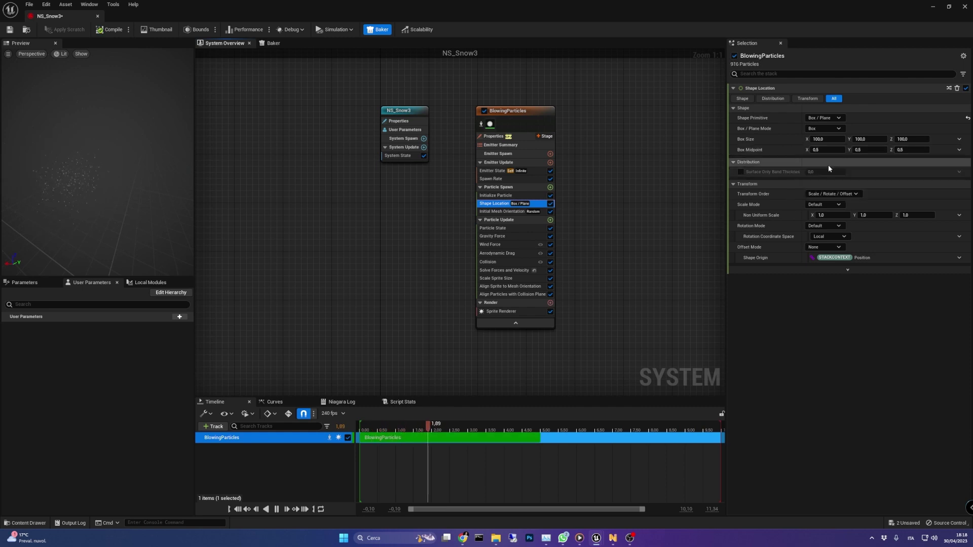
left_click(826, 139)
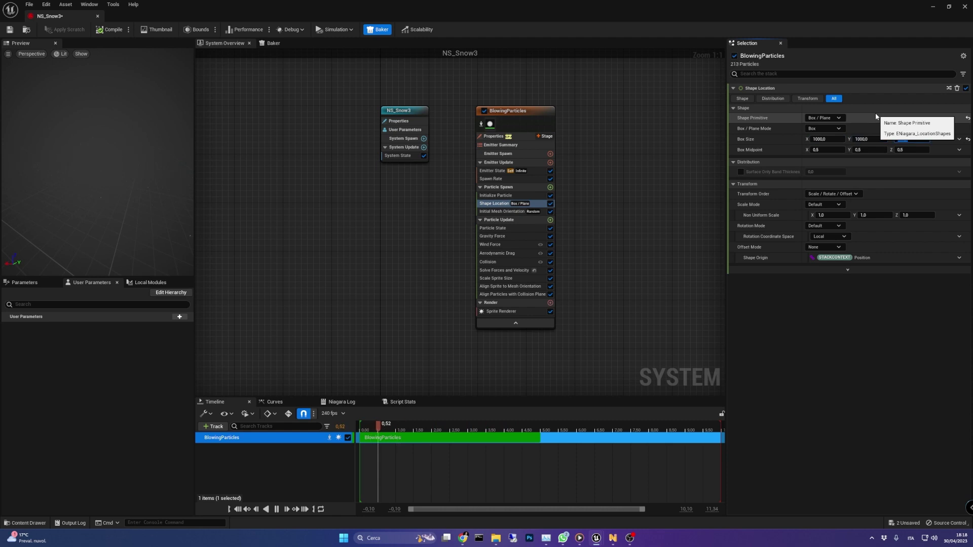
type("50,0")
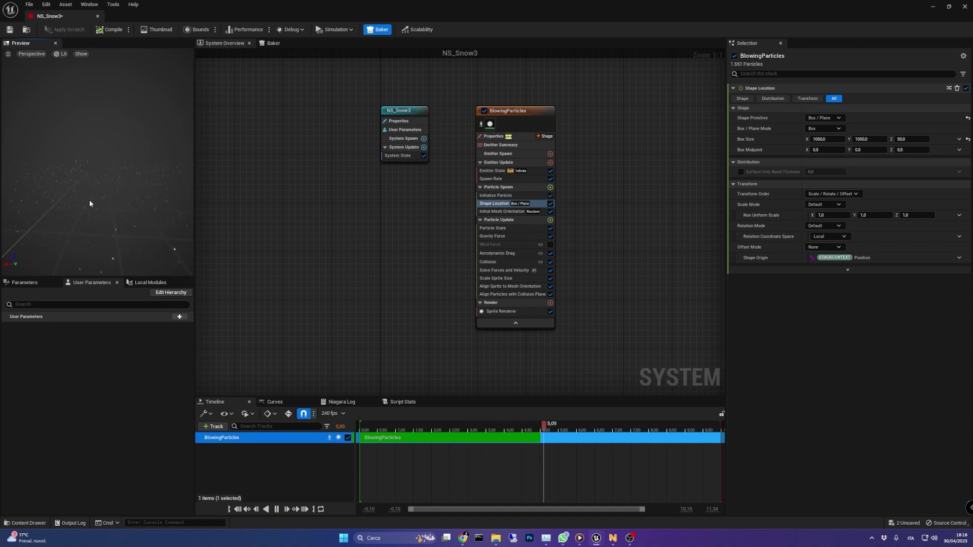
- Turn off Wind Force, check Aerodynamic Drag, then turn off Collision in Particle Update
left_click(507, 244)
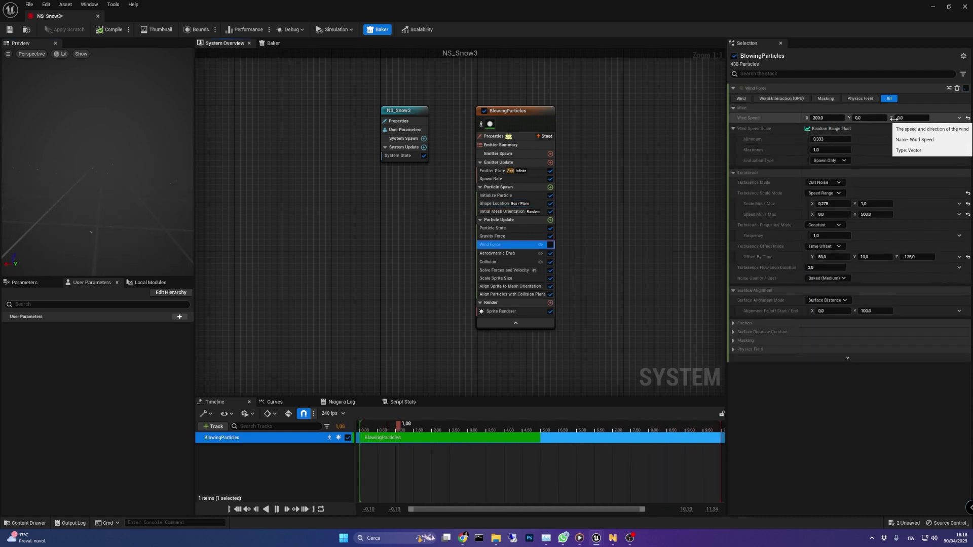
left_click(501, 254)
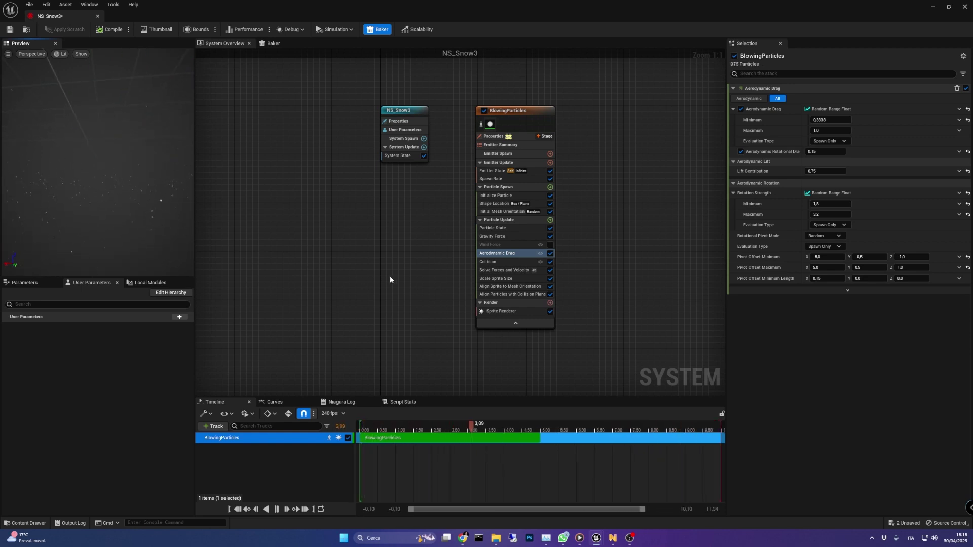
left_click(550, 263)
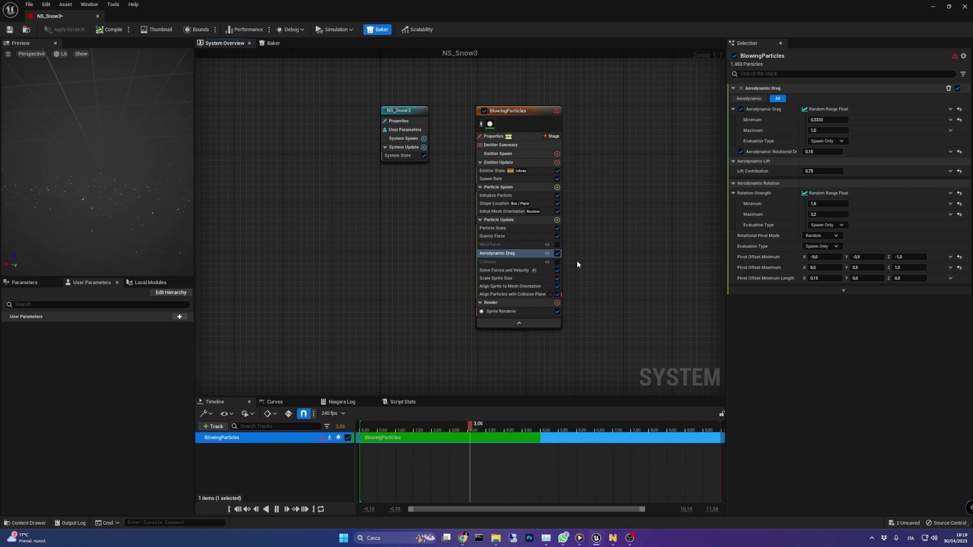
- Give Scale Sprite Size a Smooth Ramp Up curve starting at 0.5, and disable Align Particles with Collision Plane
left_click(522, 278)
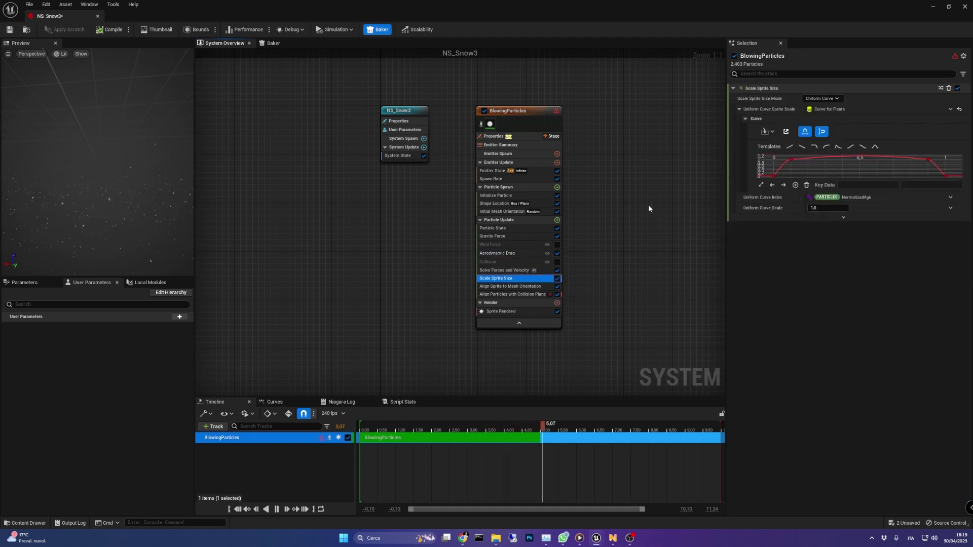
left_click(850, 149)
left_click(774, 174)
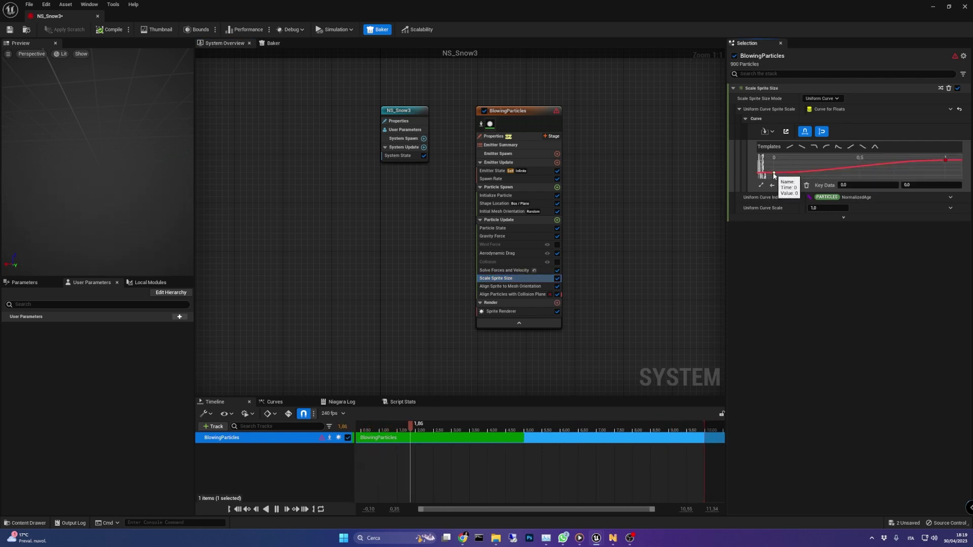
type("0")
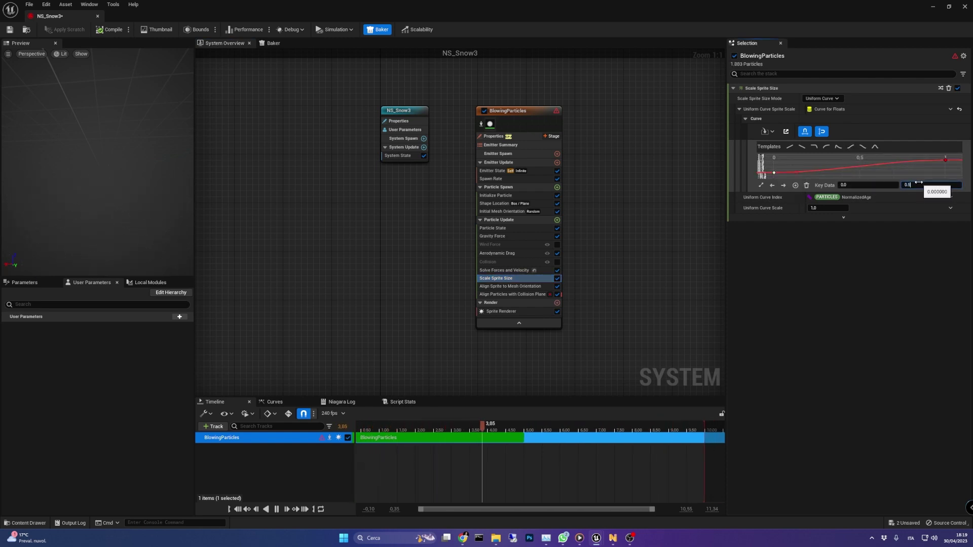
type(".5")
key("Return")
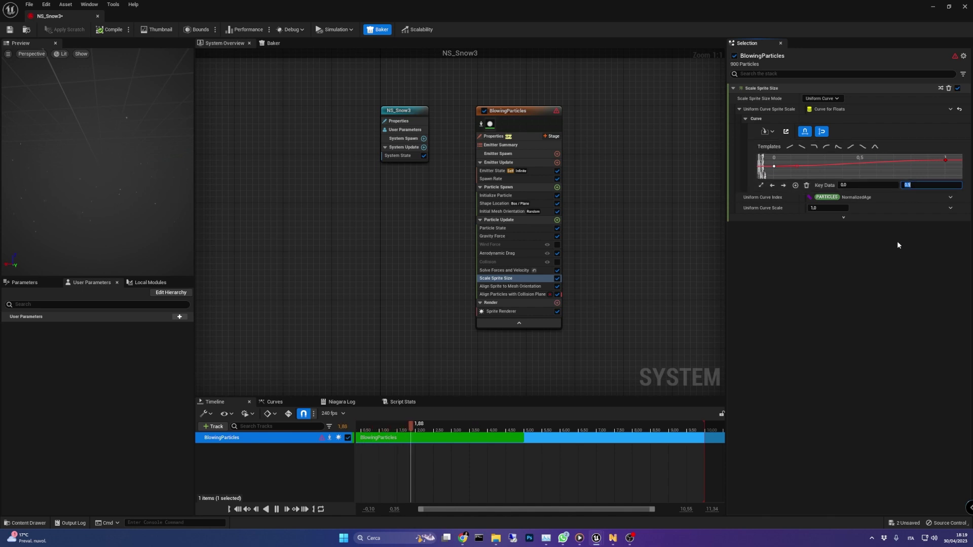
left_click(557, 294)
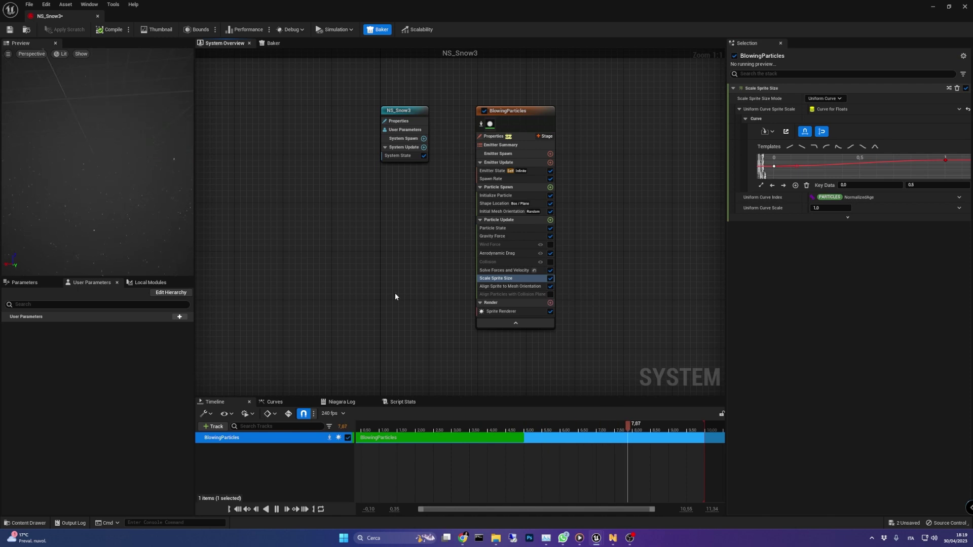
- Save NS_Snow3 and minimize the Niagara editor to return to the level
left_click(495, 312)
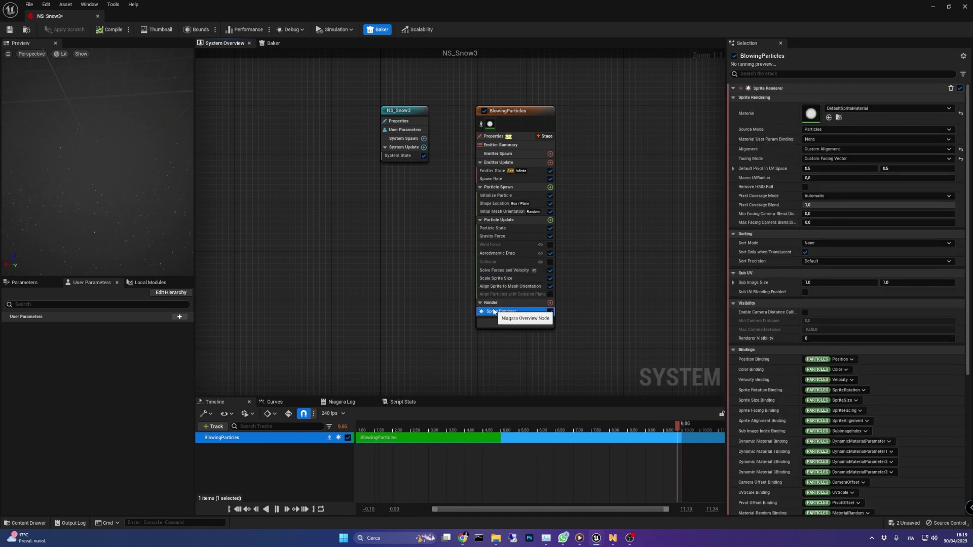
left_click(9, 29)
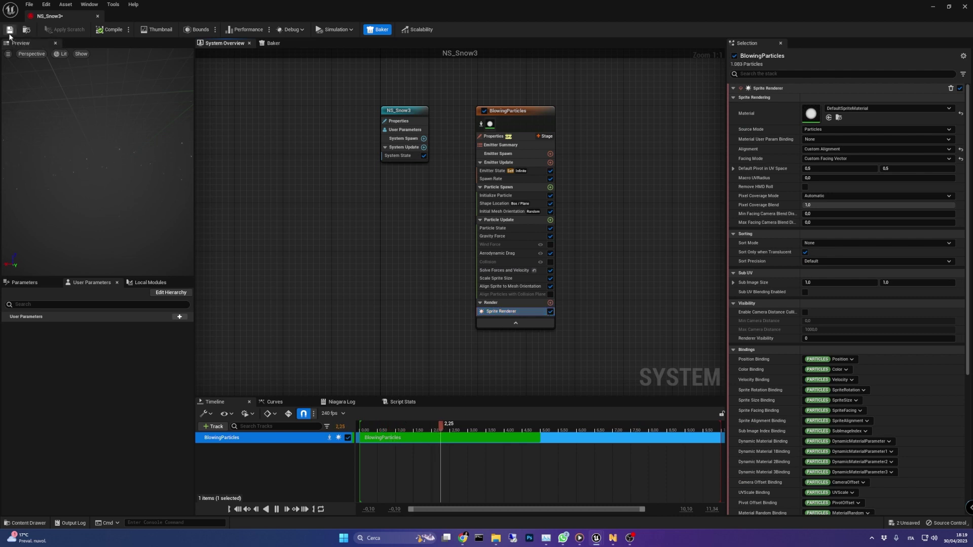
left_click(934, 6)
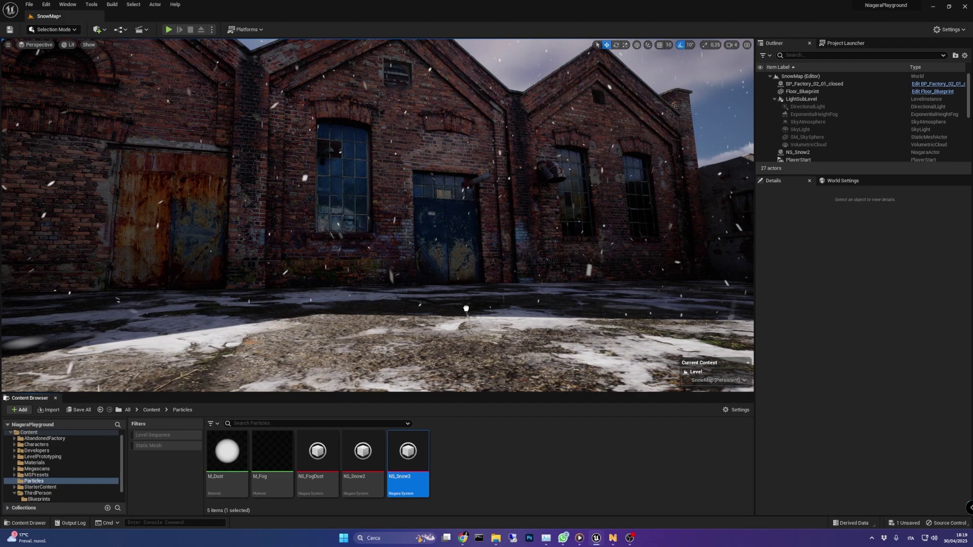
- Drag NS_Snow3 into the SnowMap level and position it above the factory roof
left_click_drag(466, 308, 463, 294)
right_click_drag(463, 294, 324, 273)
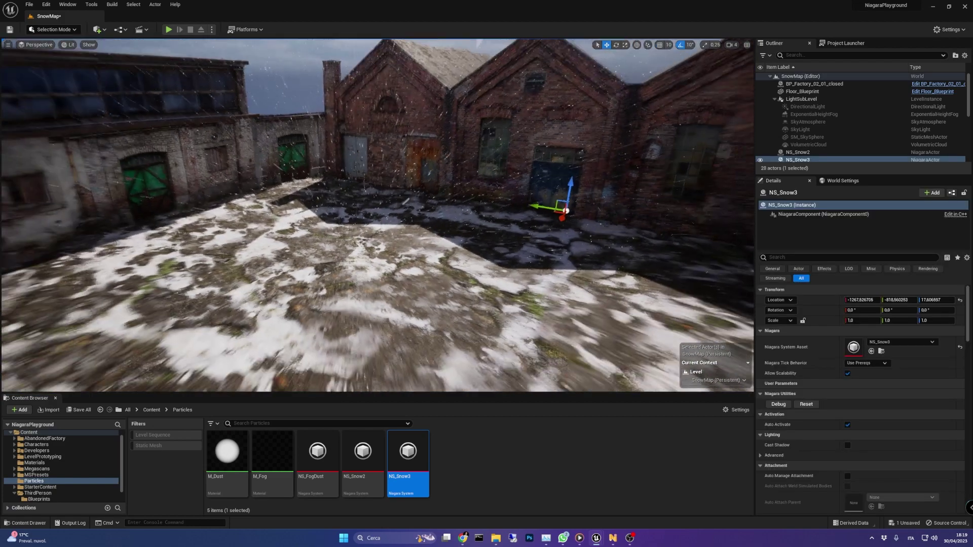
mouse_move(481, 231)
right_mouse_down()
mouse_move(471, 243)
mouse_move(480, 231)
right_mouse_up()
left_click_drag(479, 225, 306, 271)
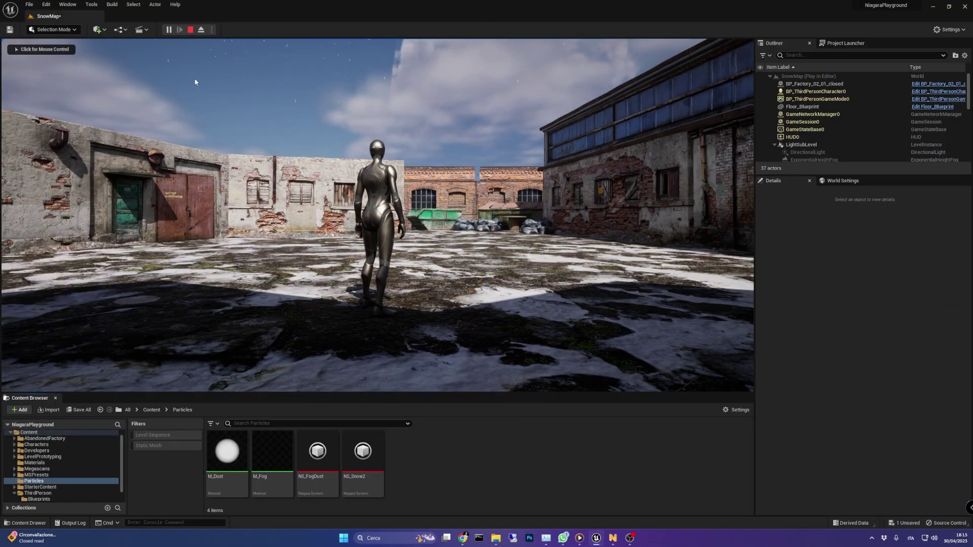
- Take control of the running SnowMap play session in the game view
left_click(196, 86)
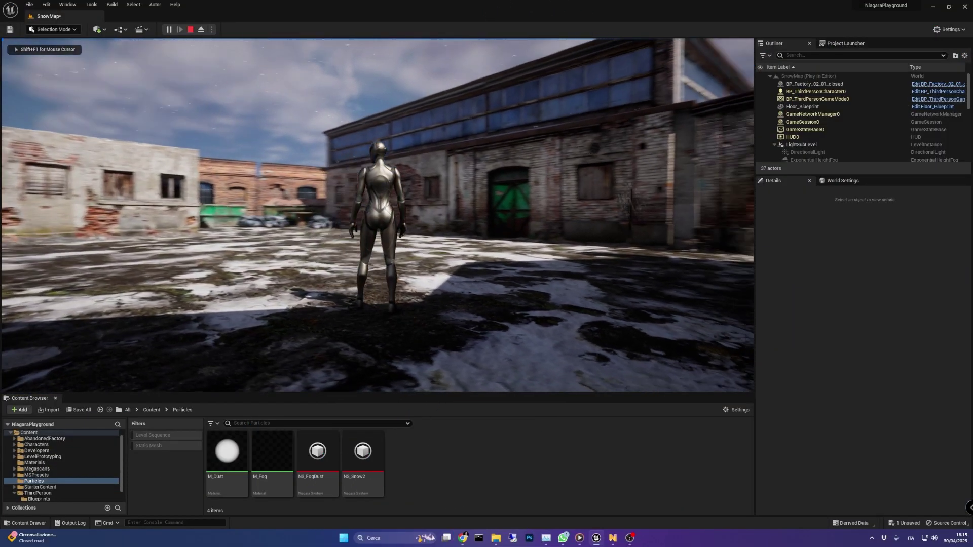